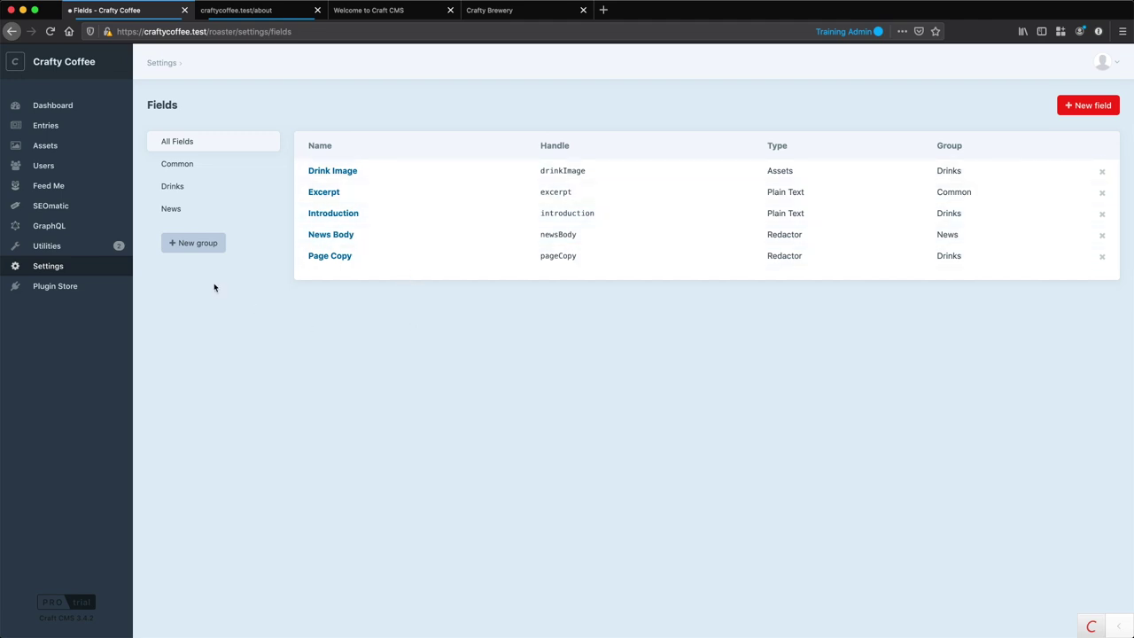
# Step: Create a new field group named About on the Fields settings page
pyautogui.click(194, 243)
pyautogui.write('About')
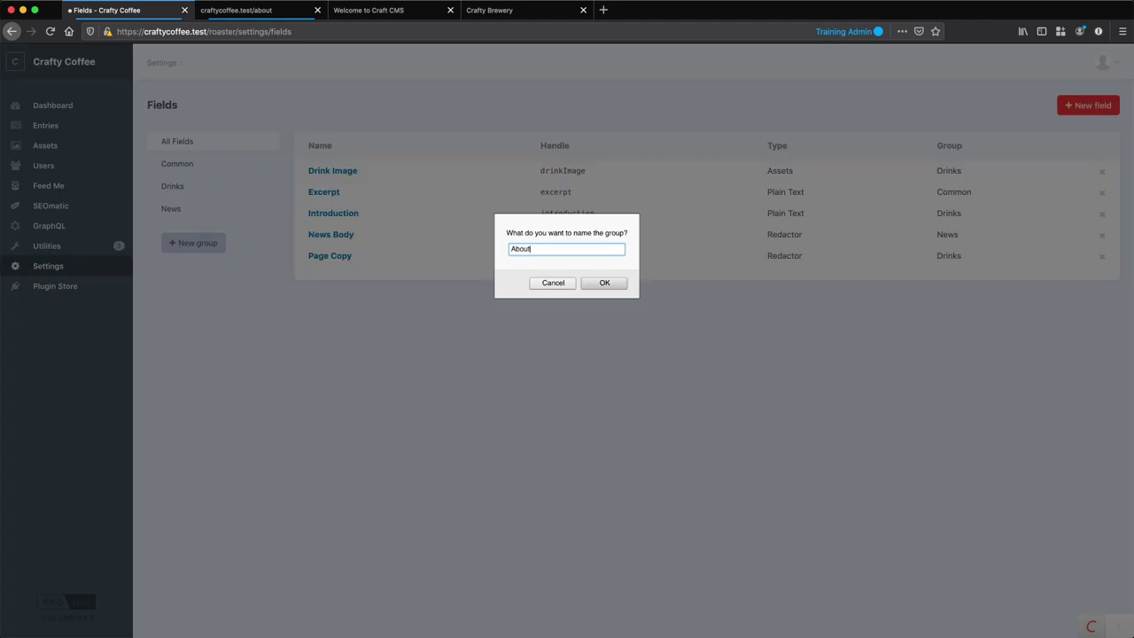
pyautogui.press('Return')
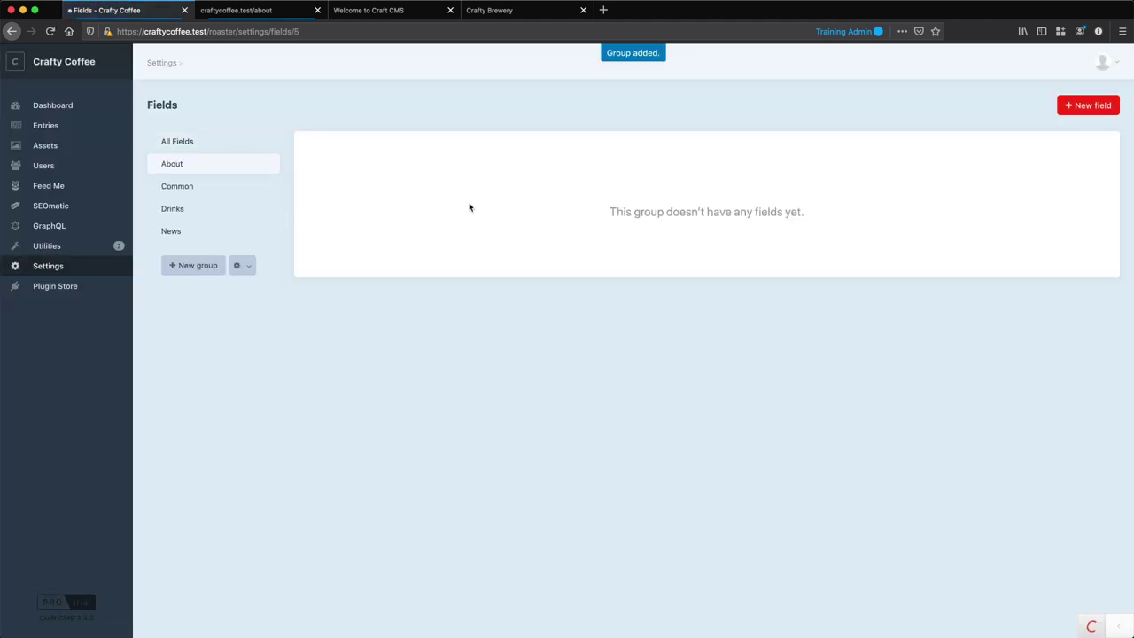
# Step: Review the static Crafty Brewery About page's subtitle and italic intro line as reference
pyautogui.click(506, 11)
pyautogui.moveTo(649, 135); pyautogui.dragTo(687, 183)
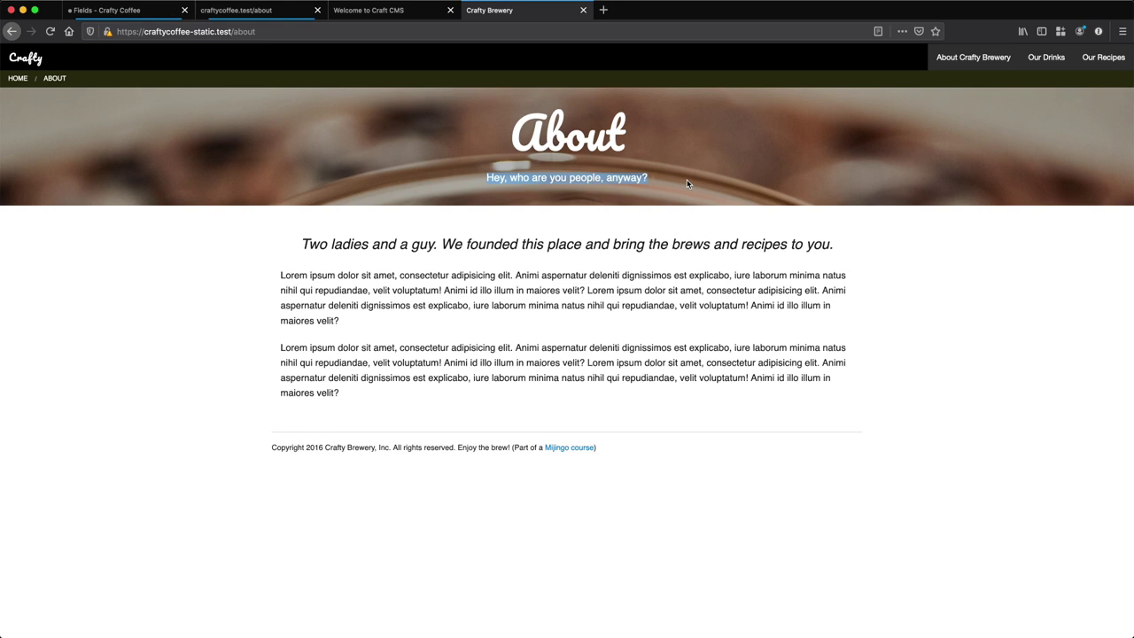
pyautogui.tripleClick(376, 248)
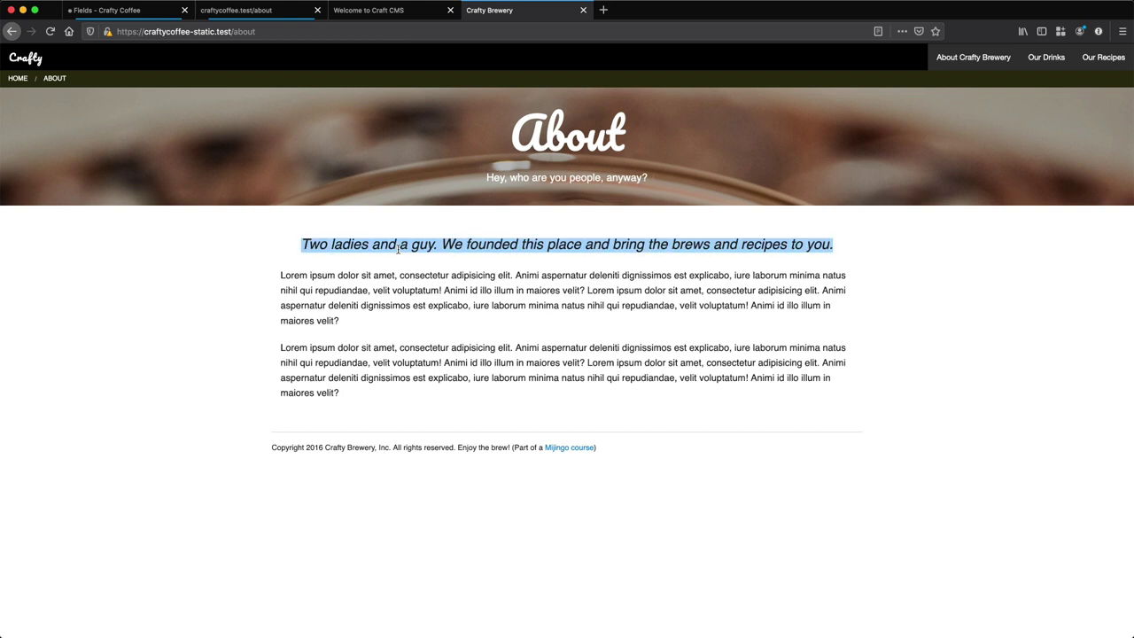
pyautogui.click(270, 259)
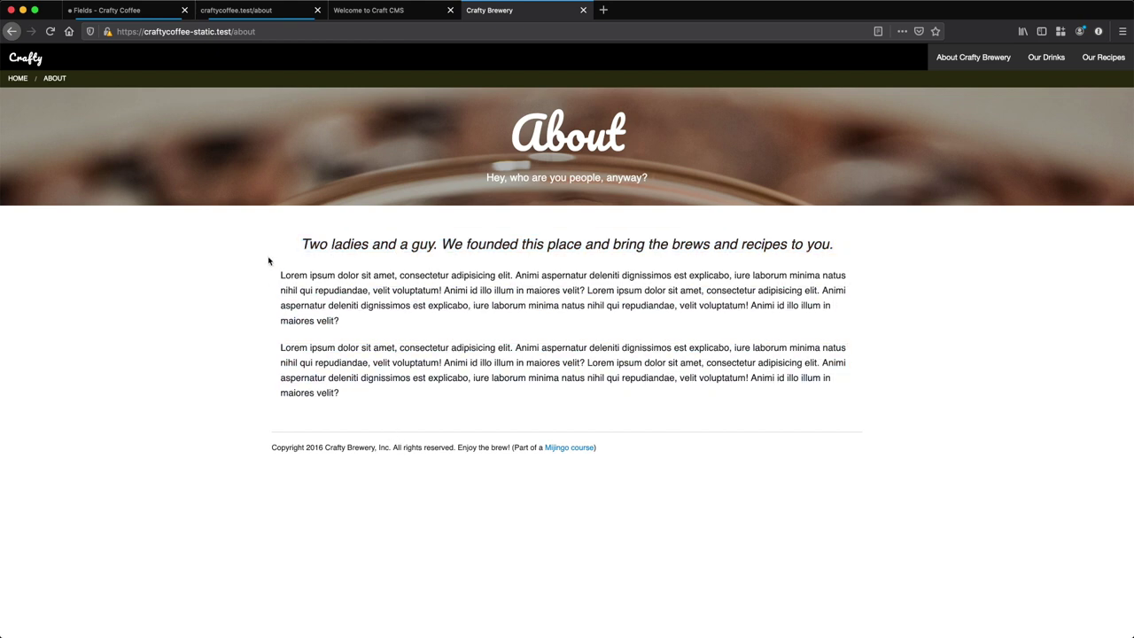
# Step: Add a Plain Text field named Subtitle to the About field group
pyautogui.click(115, 10)
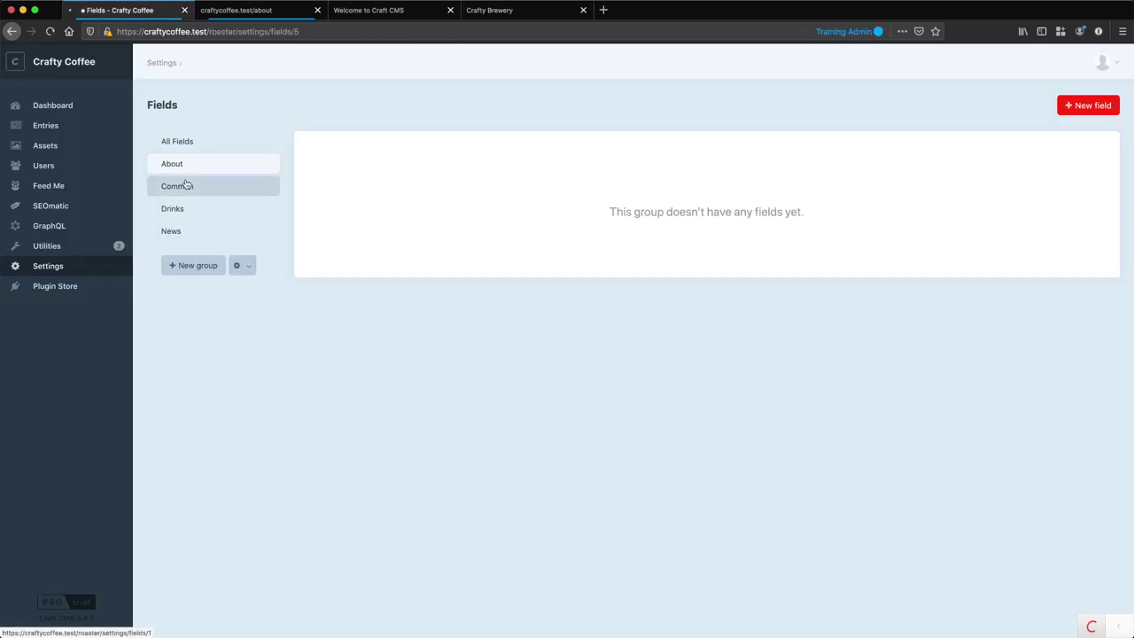
pyautogui.click(185, 186)
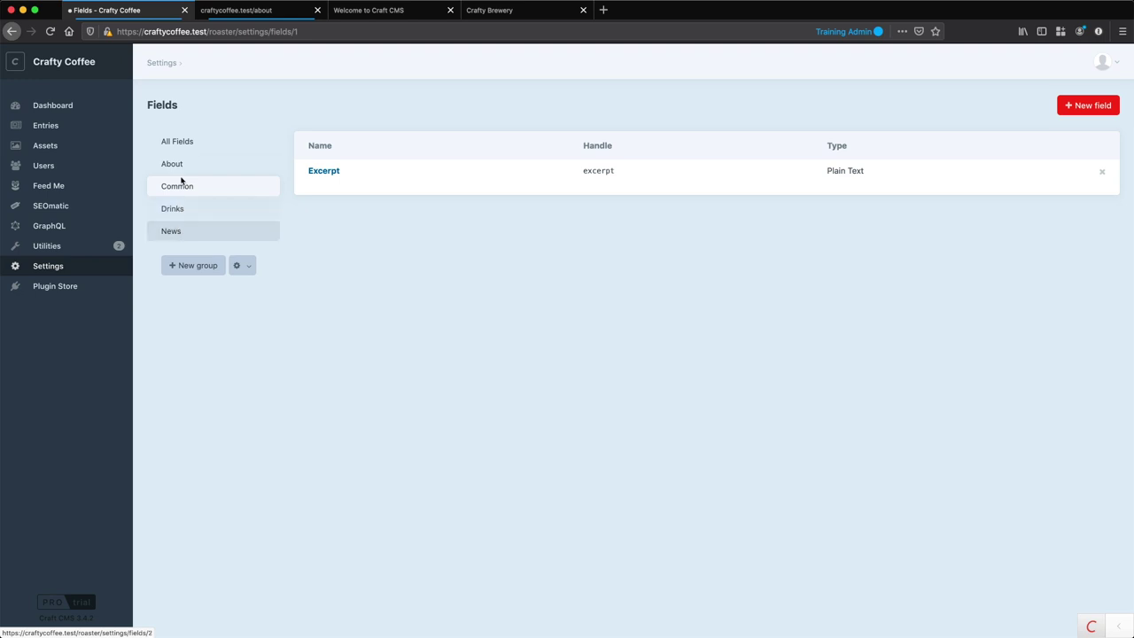
pyautogui.click(188, 210)
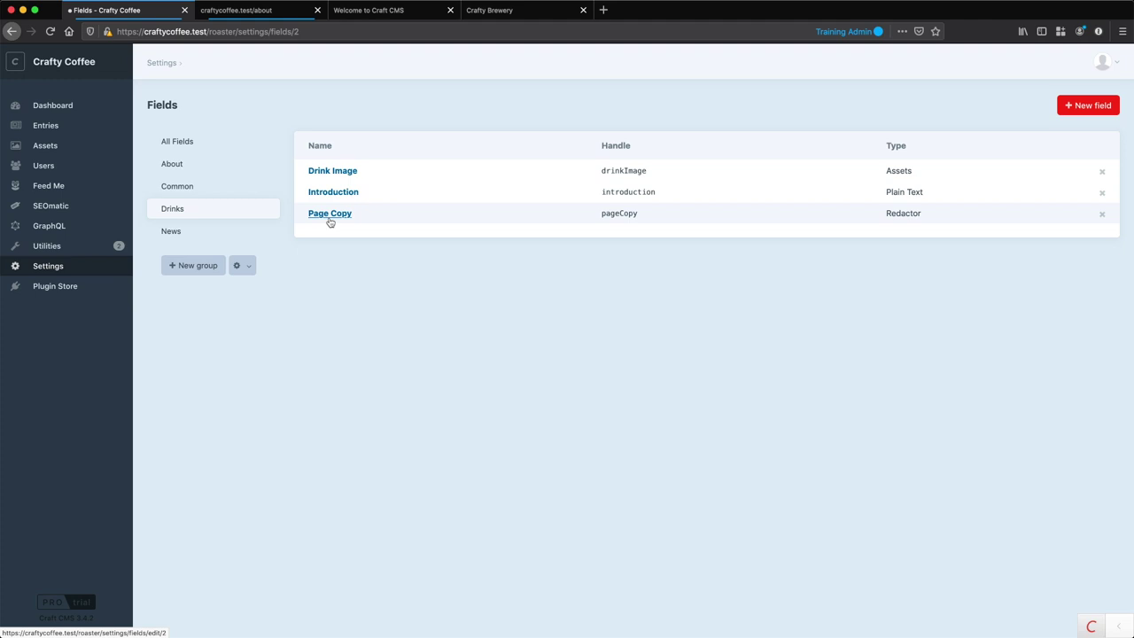
pyautogui.click(180, 166)
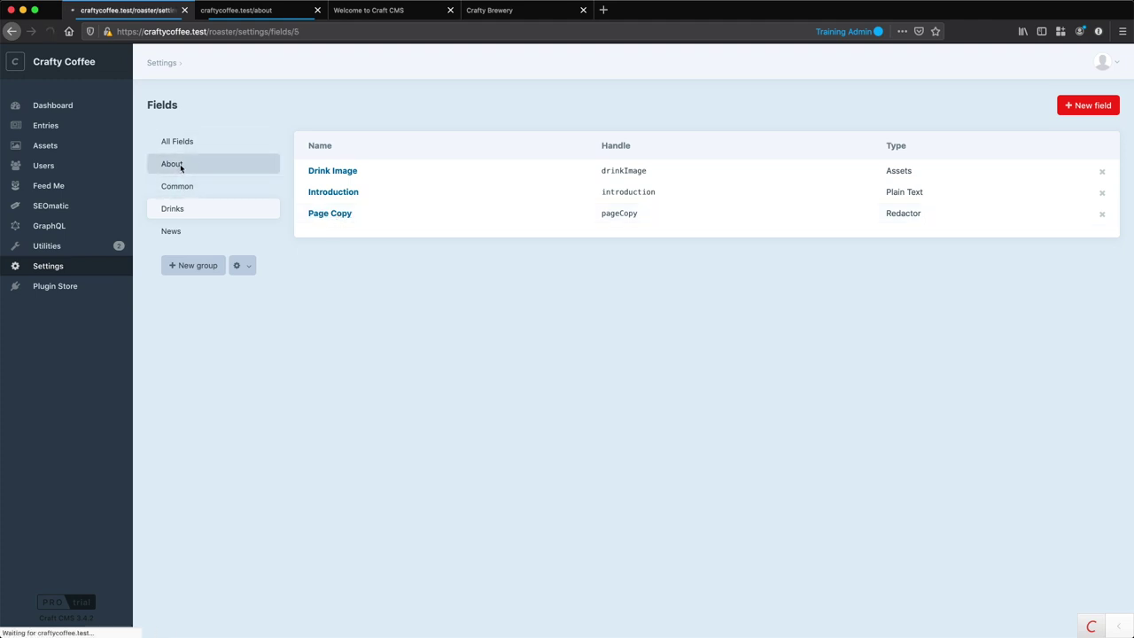
pyautogui.click(1087, 106)
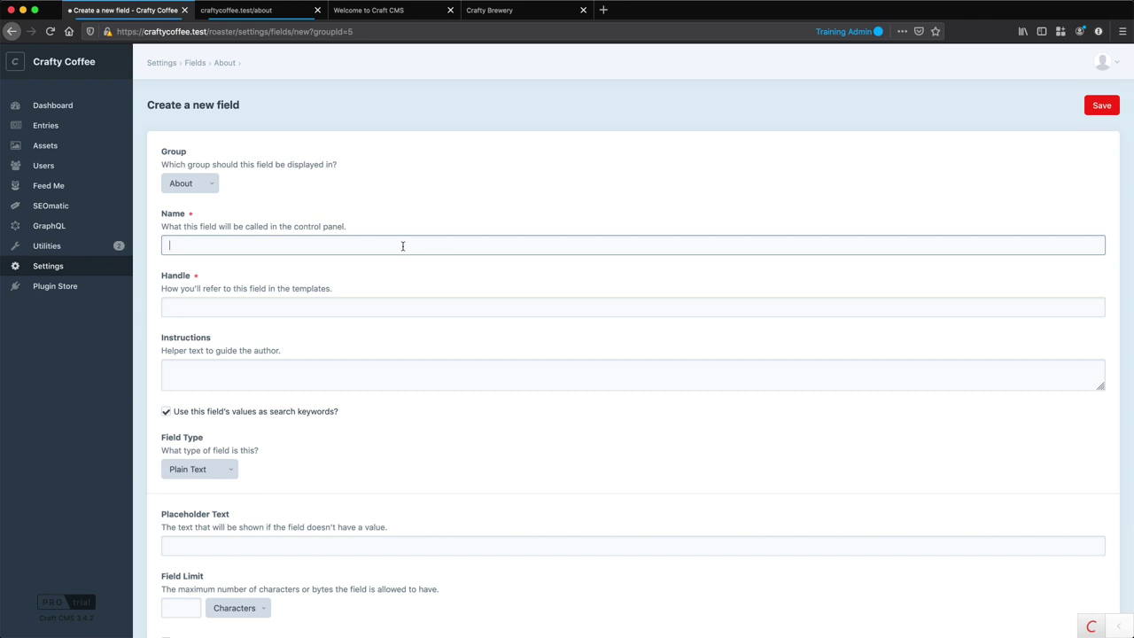
pyautogui.write('Subtitle')
pyautogui.scroll(-2, 276, 512)
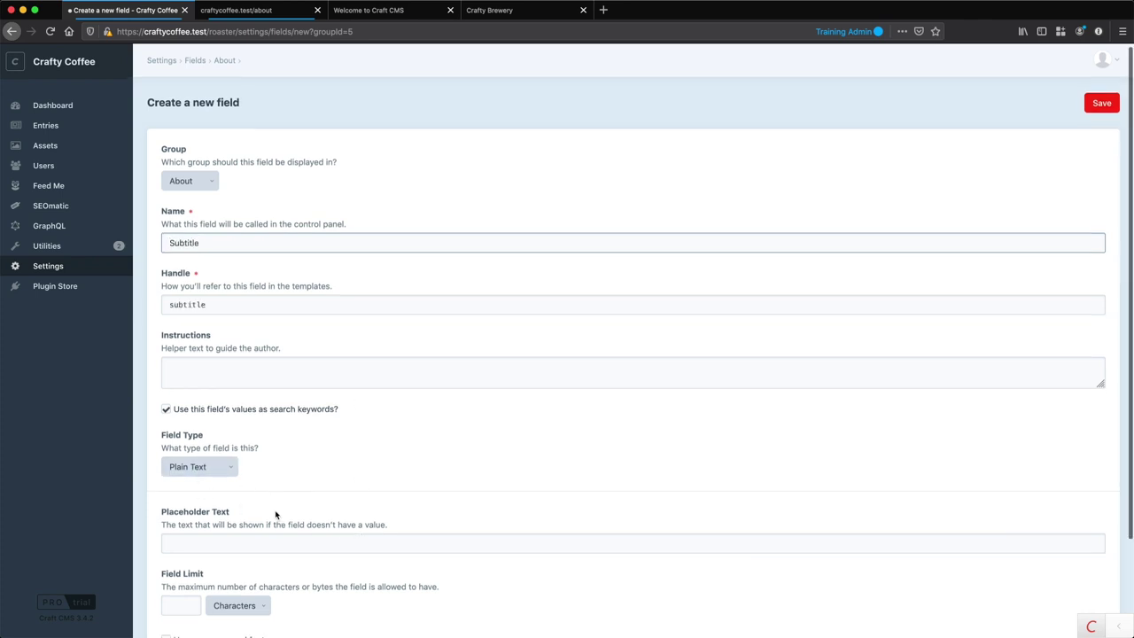
pyautogui.scroll(2, 187, 546)
pyautogui.click(1102, 105)
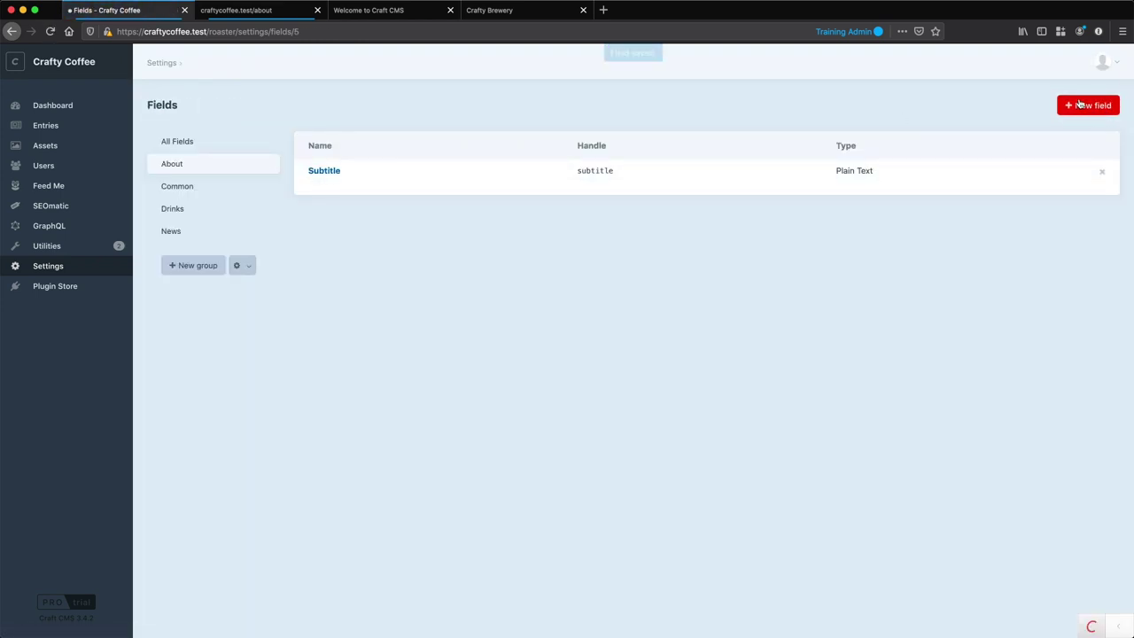
# Step: Add a second Plain Text field, Page Intro, to the About group
pyautogui.click(1080, 104)
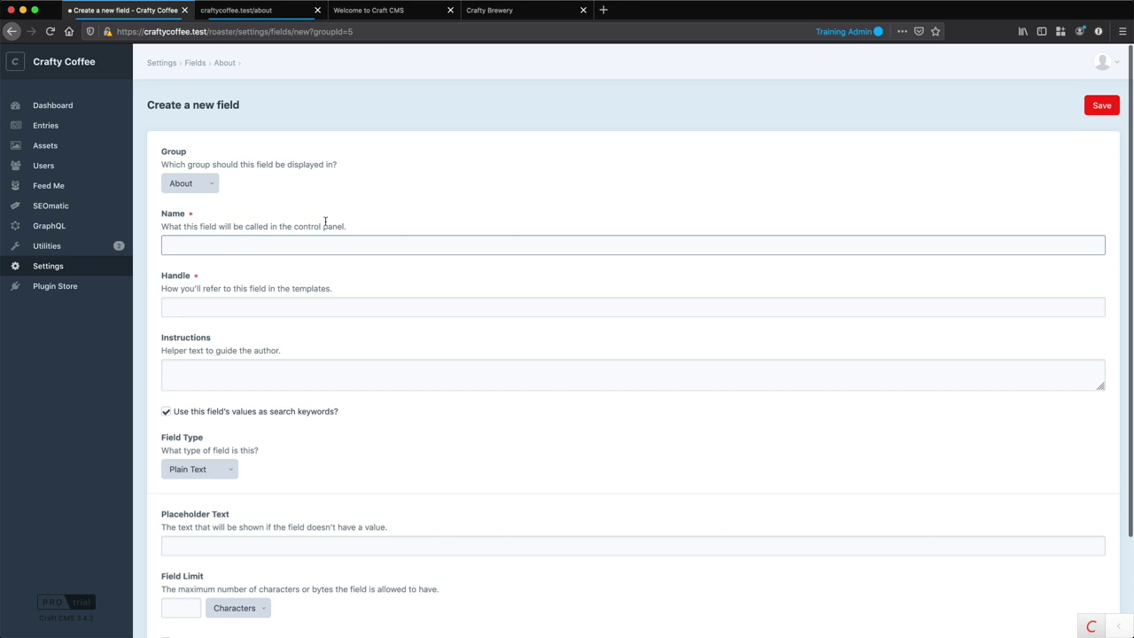
pyautogui.write('Page Intro')
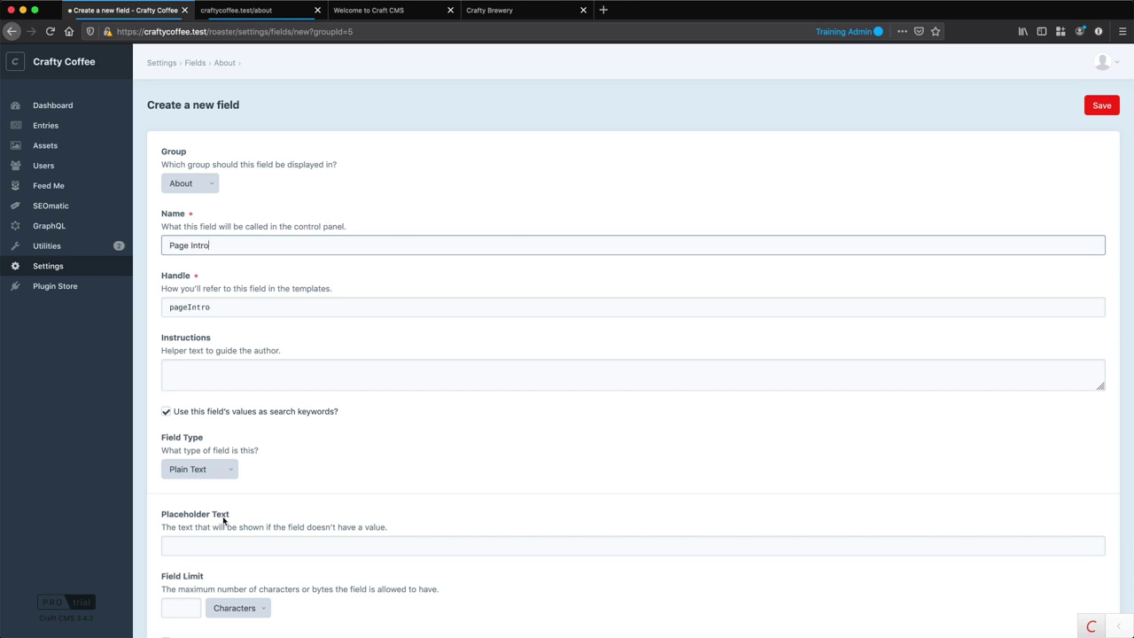
pyautogui.click(199, 469)
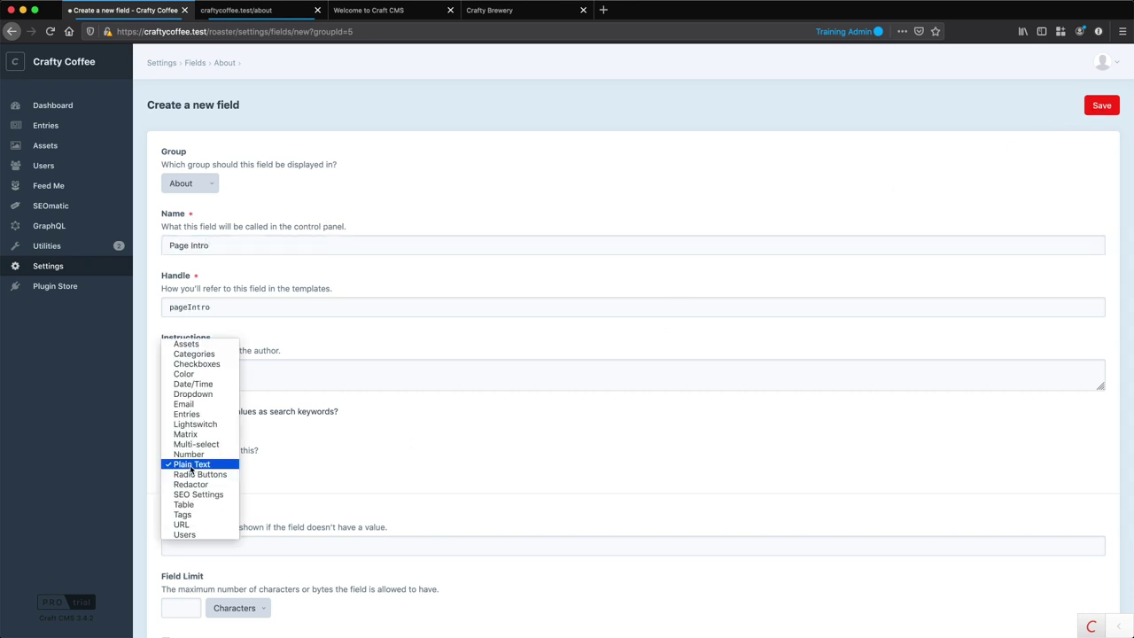
pyautogui.click(202, 463)
pyautogui.click(1101, 105)
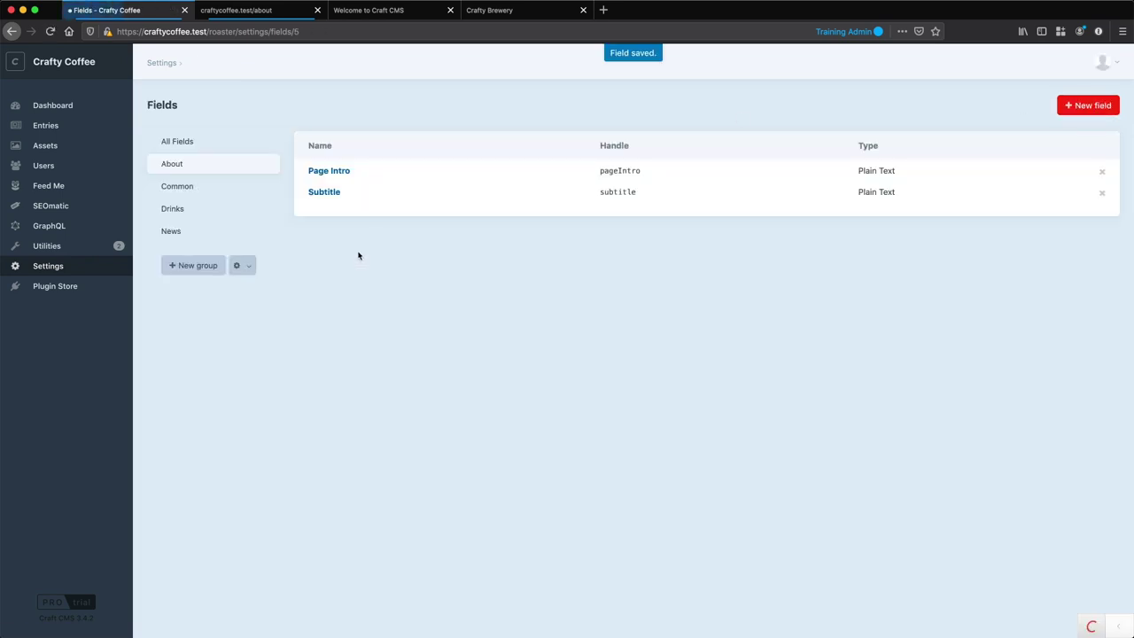
# Step: Open the About Crafty Coffee entry type from Settings > Sections
pyautogui.click(189, 233)
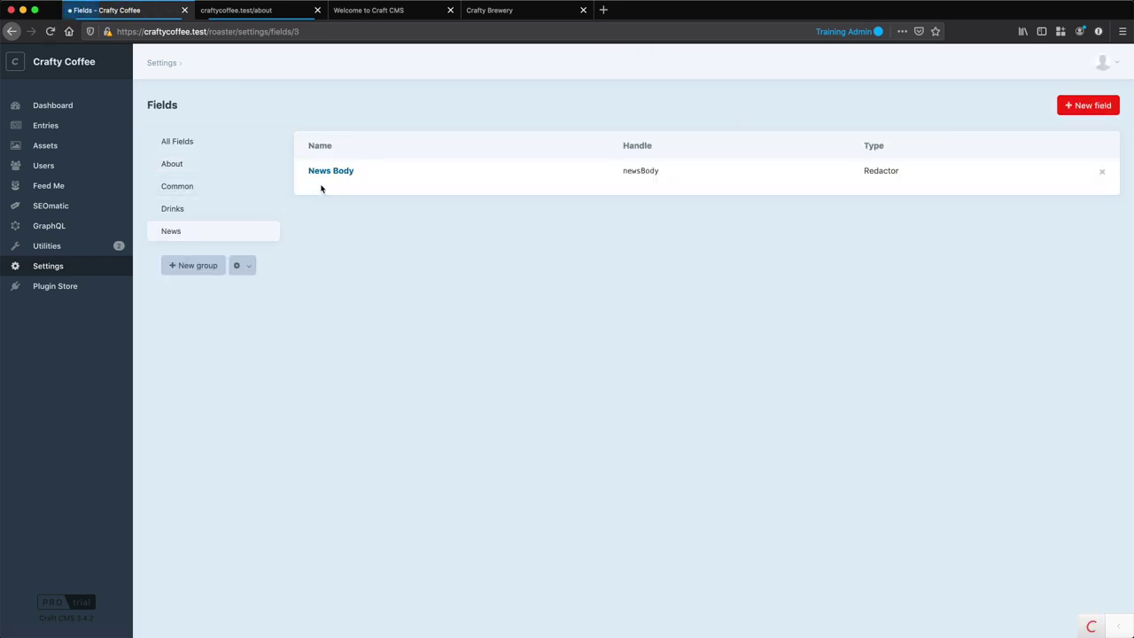
pyautogui.click(182, 213)
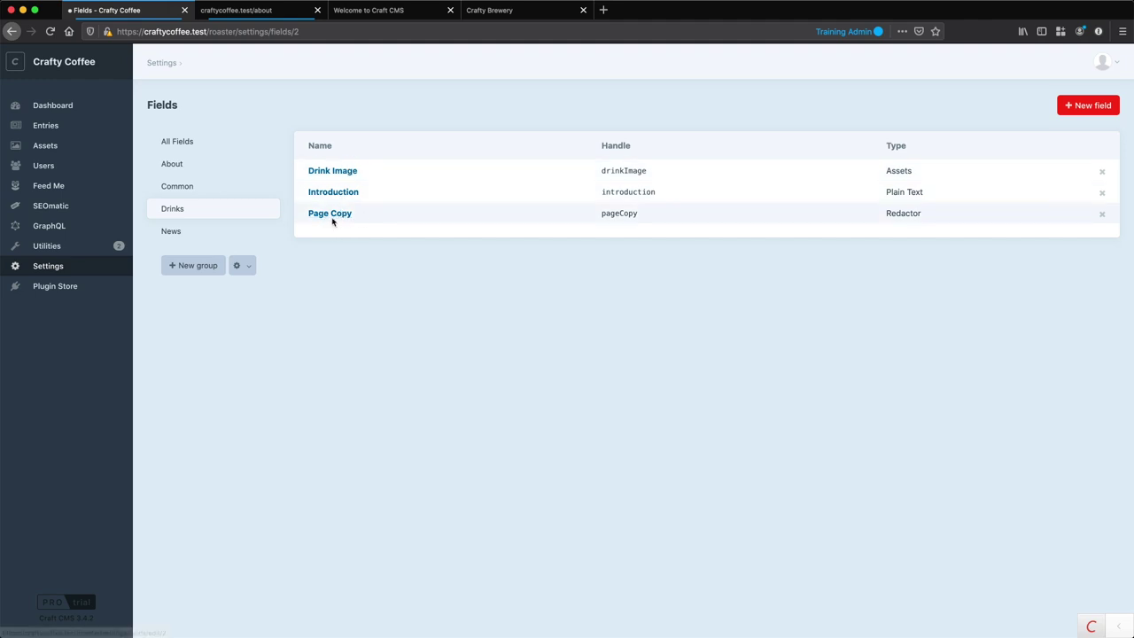
pyautogui.click(49, 276)
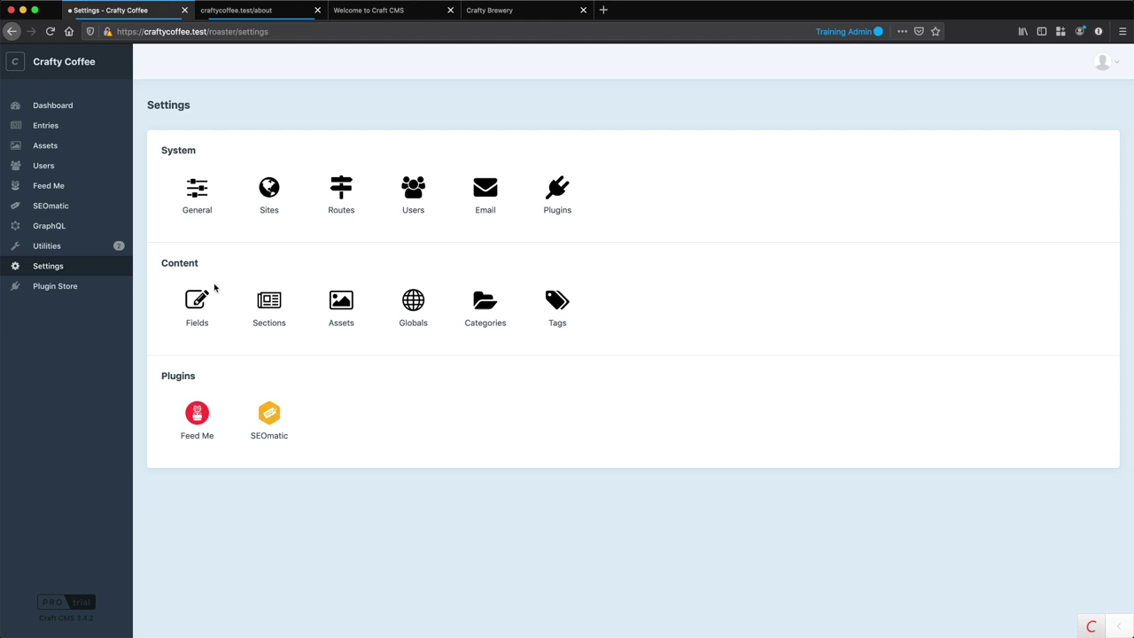
pyautogui.click(265, 291)
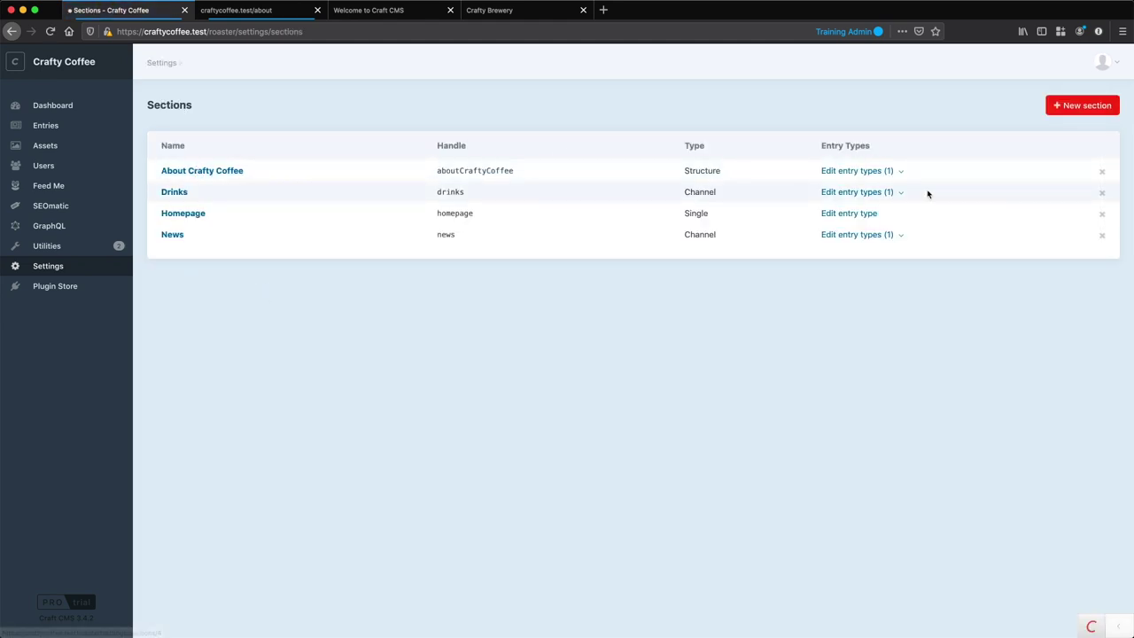
pyautogui.click(893, 171)
pyautogui.click(910, 186)
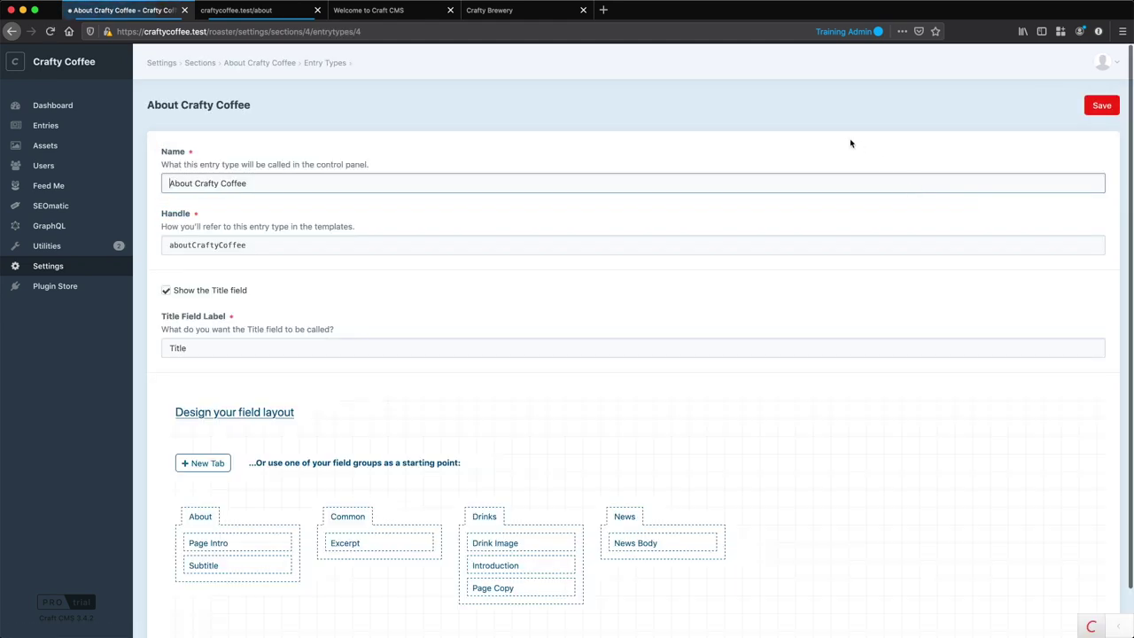
# Step: Lay out Subtitle above Page Intro, then add Page Copy as a required field
pyautogui.scroll(-1, 368, 452)
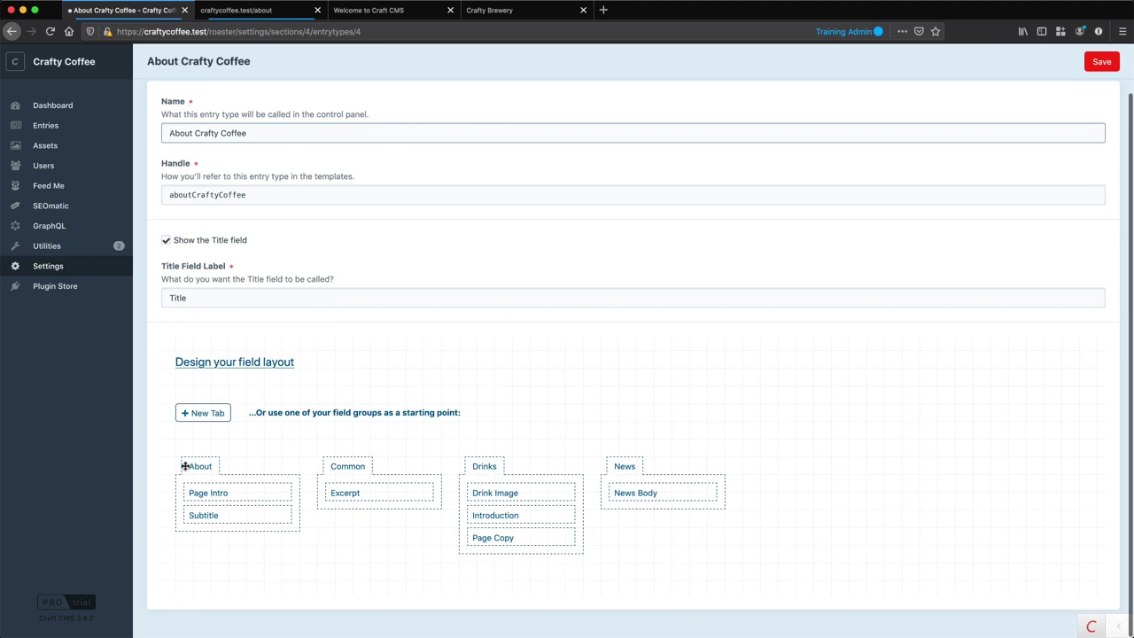
pyautogui.moveTo(194, 468); pyautogui.dragTo(195, 400)
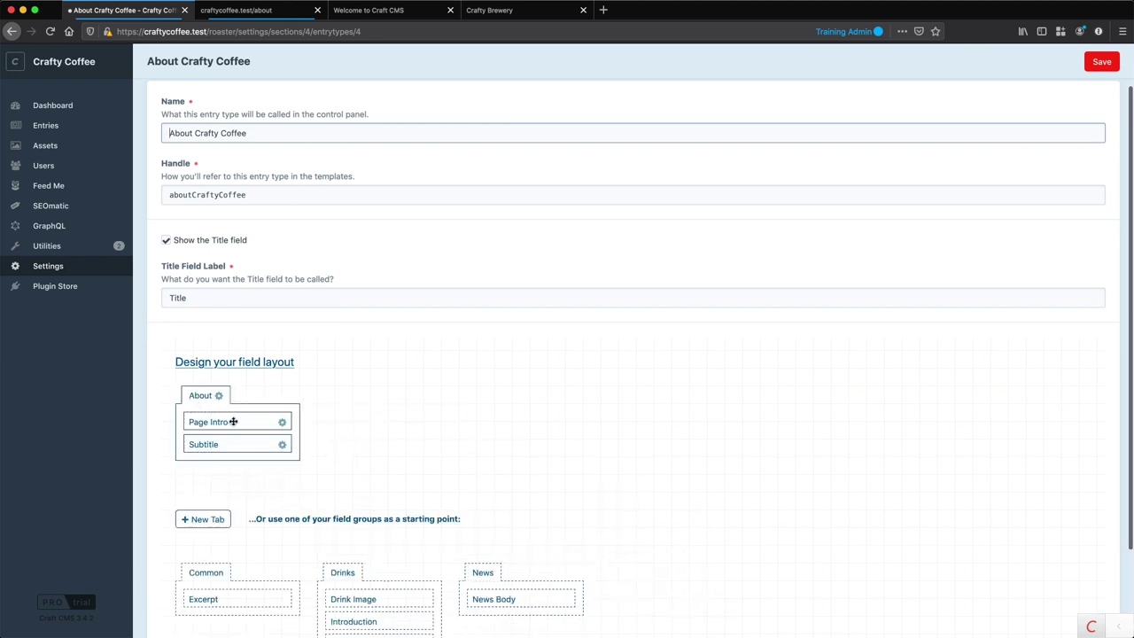
pyautogui.moveTo(228, 443); pyautogui.dragTo(228, 421)
pyautogui.scroll(-1, 255, 508)
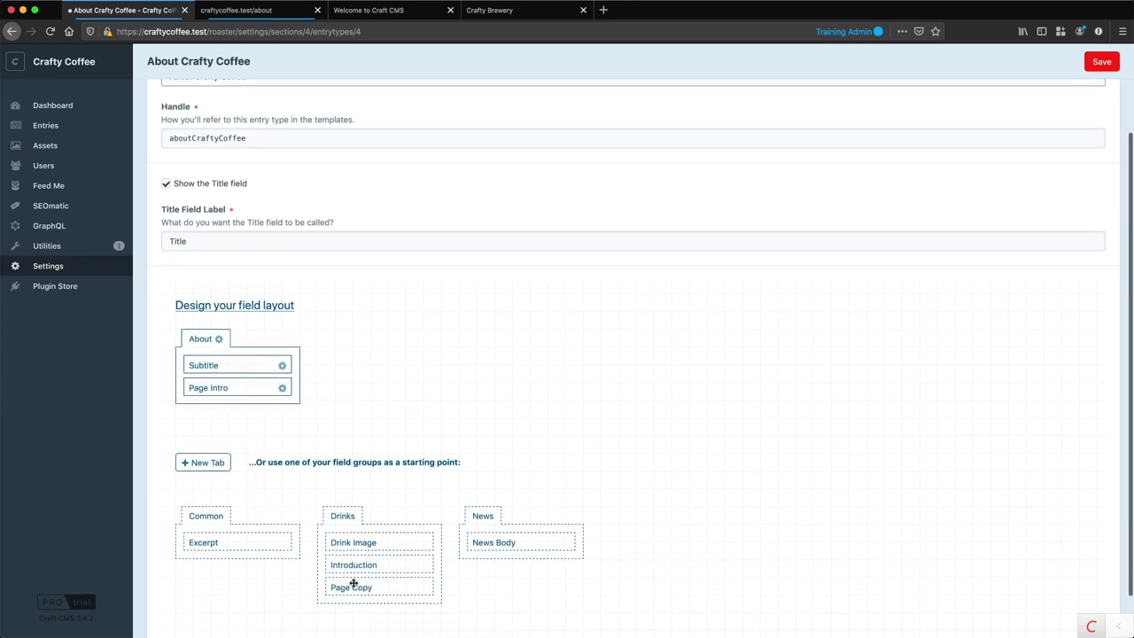
pyautogui.moveTo(351, 587); pyautogui.dragTo(230, 409)
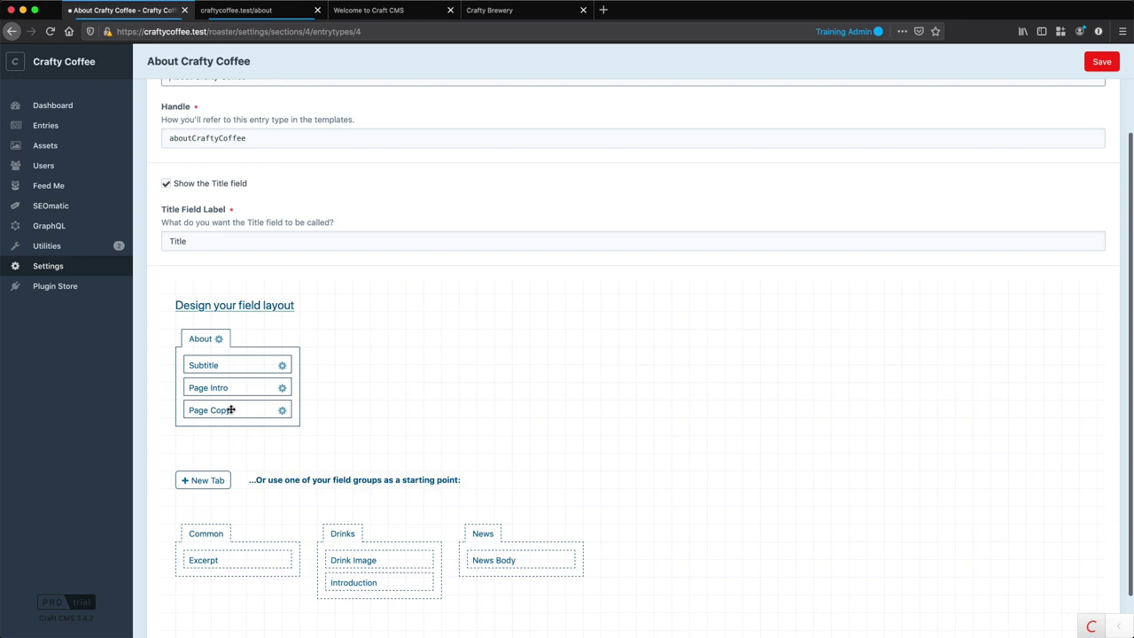
pyautogui.click(282, 410)
pyautogui.click(284, 428)
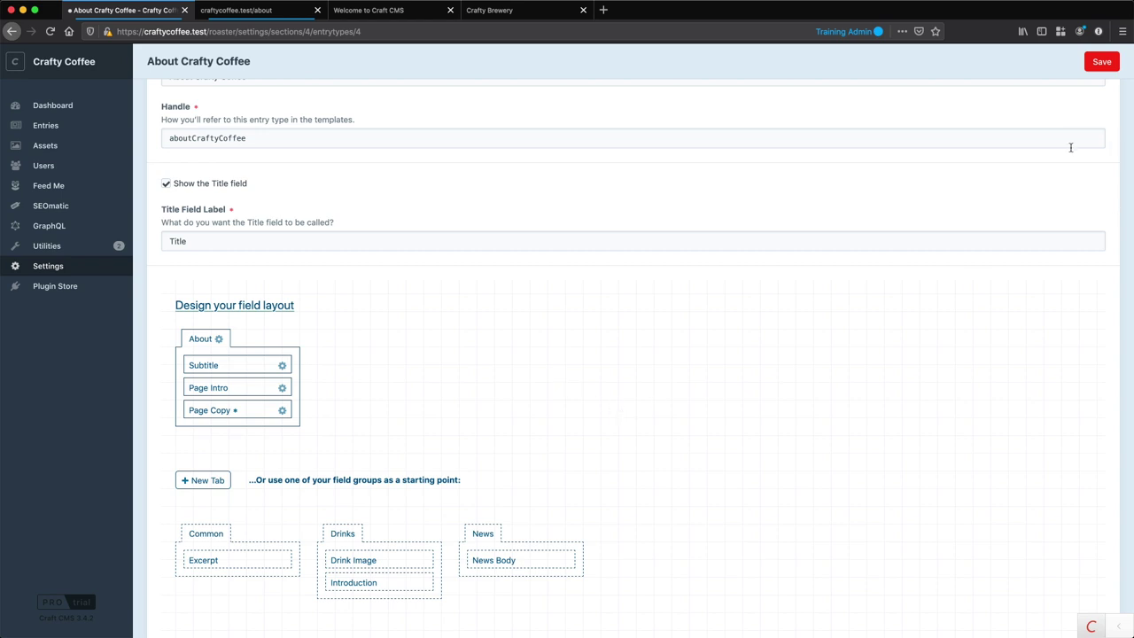
# Step: Relabel the title field as 'Page Title' and save the entry type
pyautogui.click(171, 244)
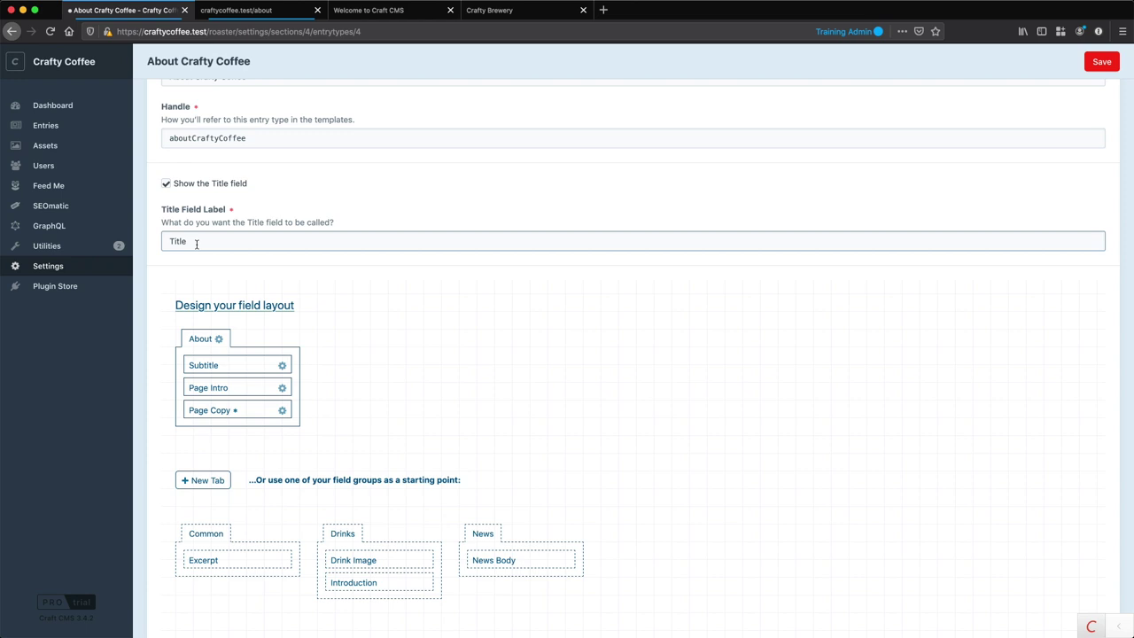
pyautogui.write('Page')
pyautogui.click(1102, 61)
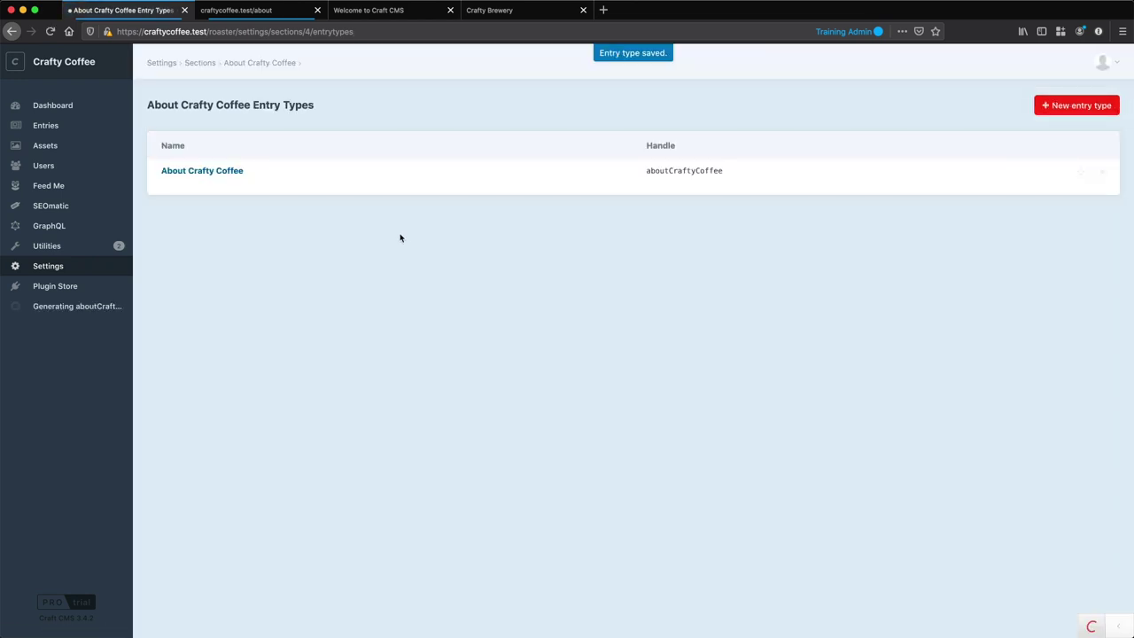
# Step: Fill the About entry with 'This is a subtitle', 'This is a page intro' and sample page copy
pyautogui.click(64, 127)
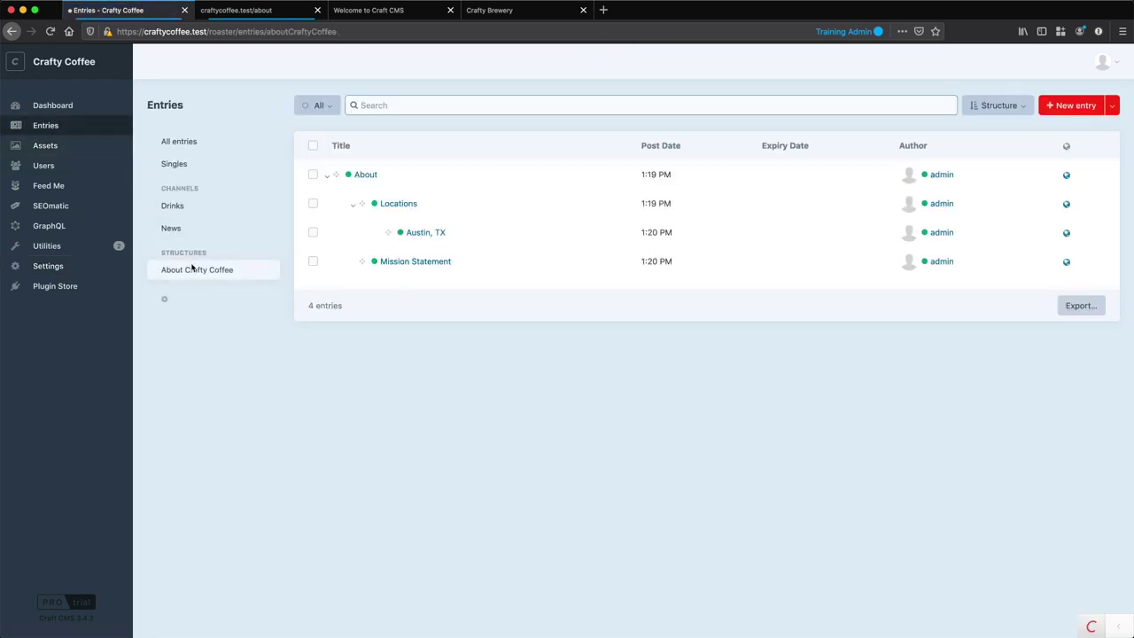
pyautogui.click(366, 175)
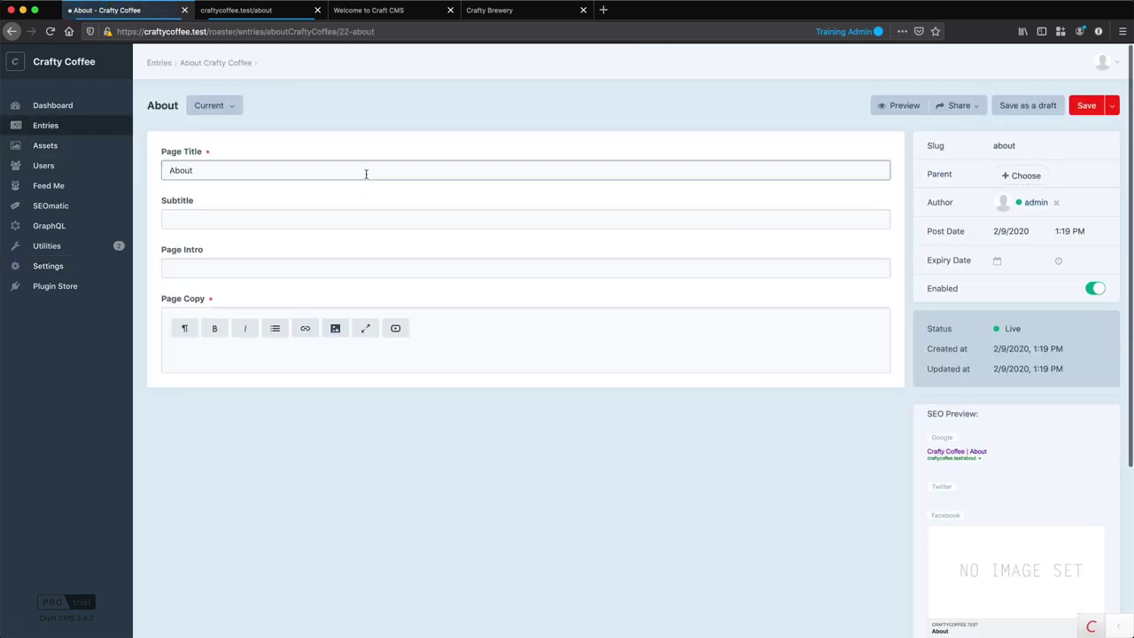
pyautogui.click(214, 217)
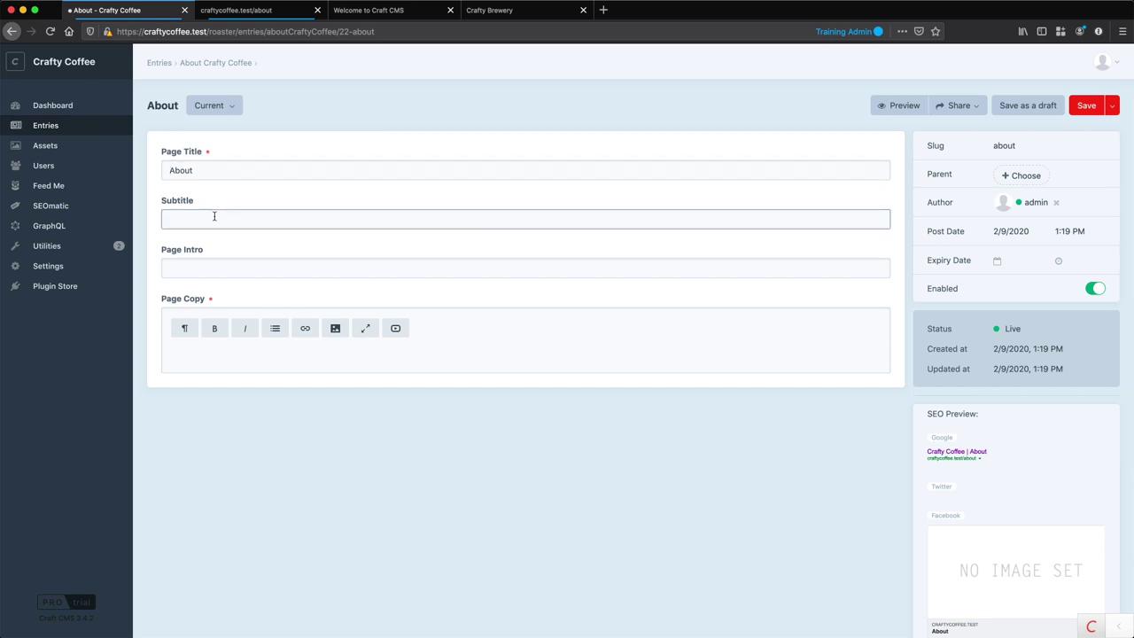
pyautogui.write('This is a subtitle')
pyautogui.press('Tab')
pyautogui.write('This is a ')
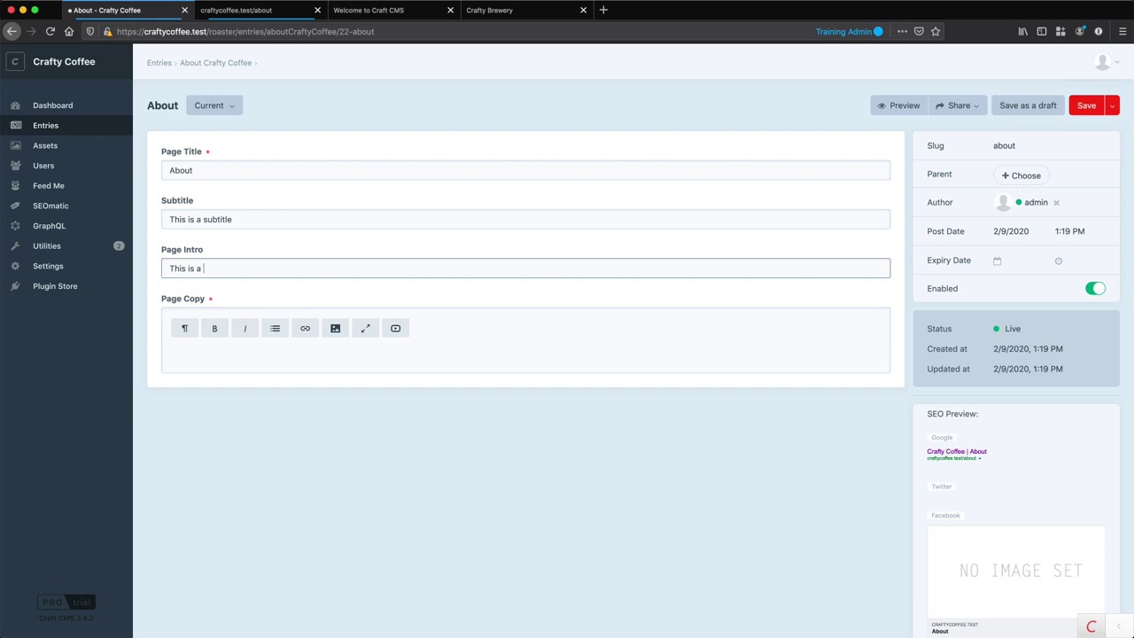
pyautogui.write('page intro')
pyautogui.press('Tab')
pyautogui.write('This i')
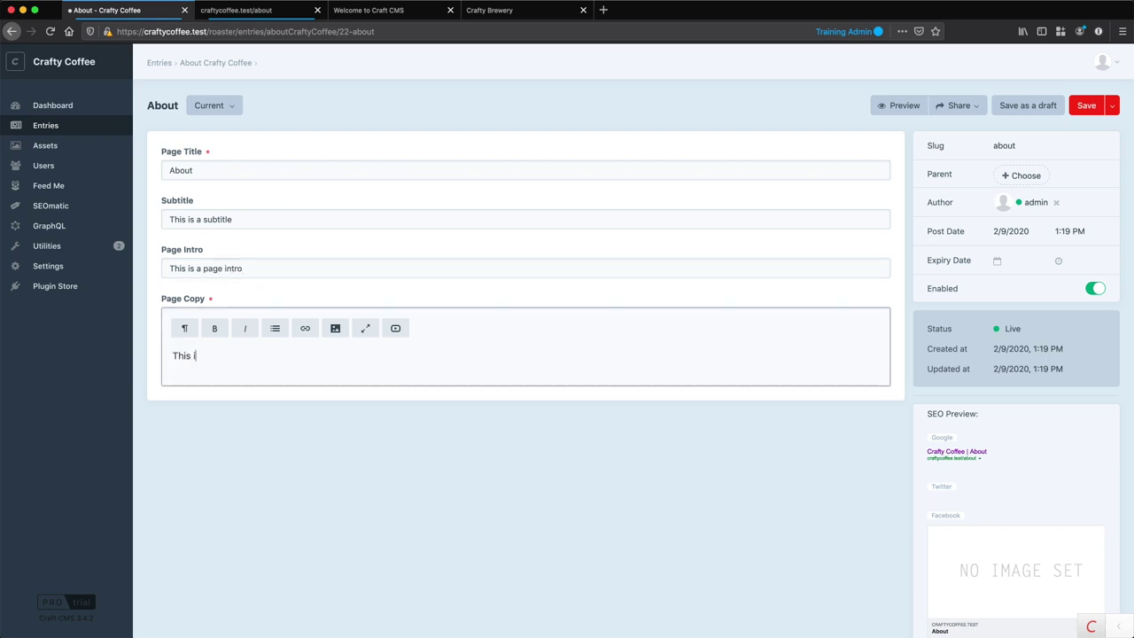
pyautogui.write('s the p')
pyautogui.press('BackSpace')
pyautogui.write('the page co')
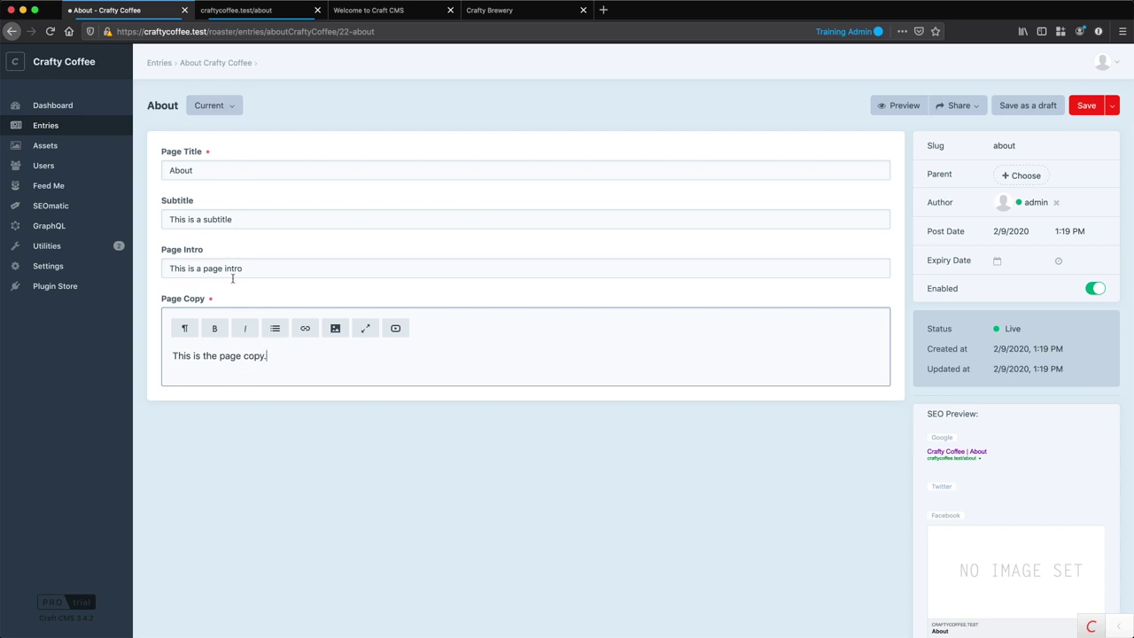
pyautogui.click(497, 18)
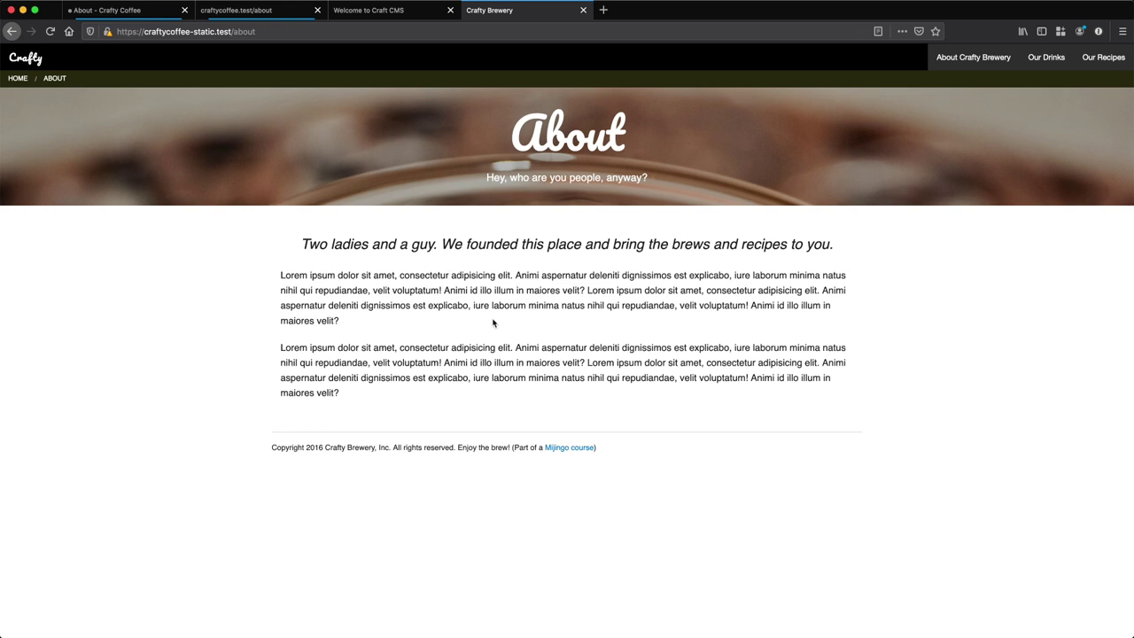
# Step: Return to the About entry in Craft CMS and save it with Cmd+S
pyautogui.click(107, 12)
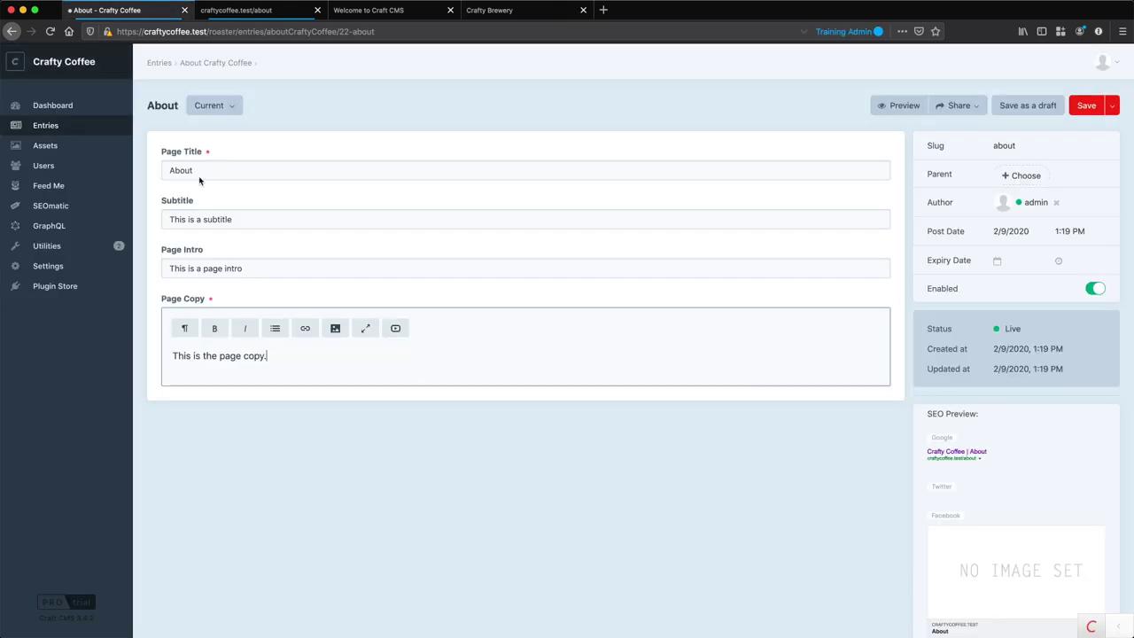
pyautogui.click(533, 352)
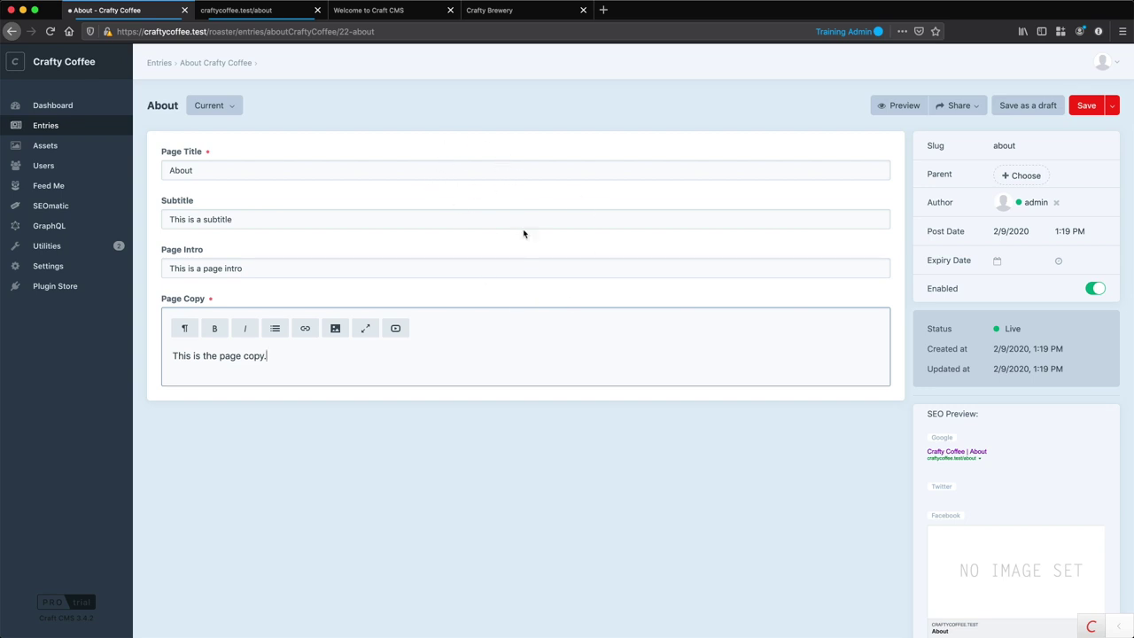
pyautogui.press('super+s')
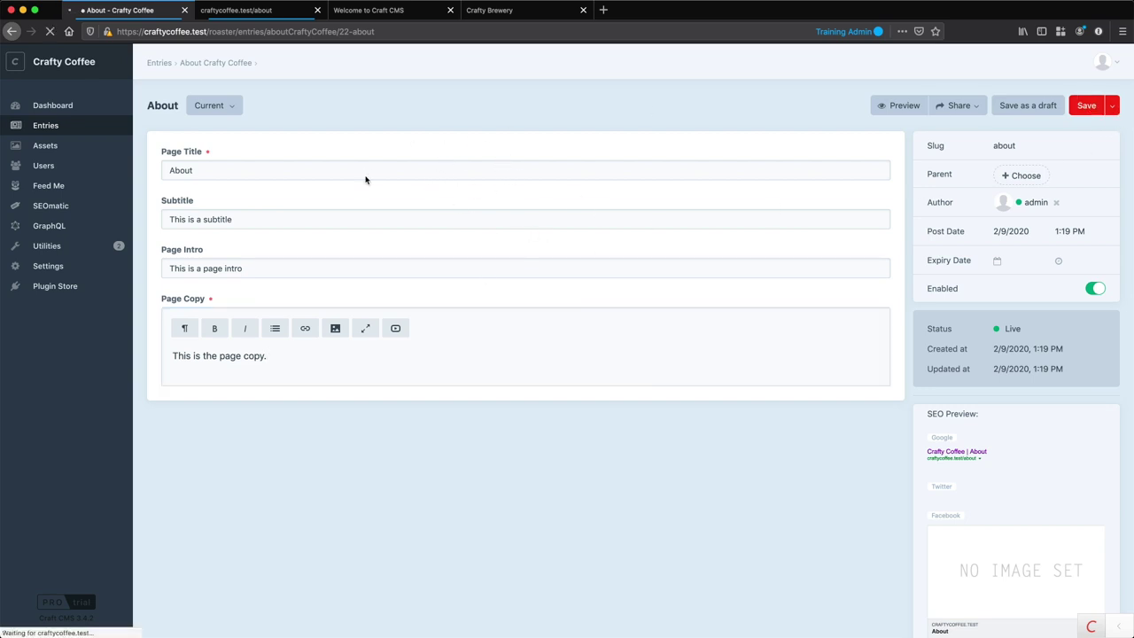